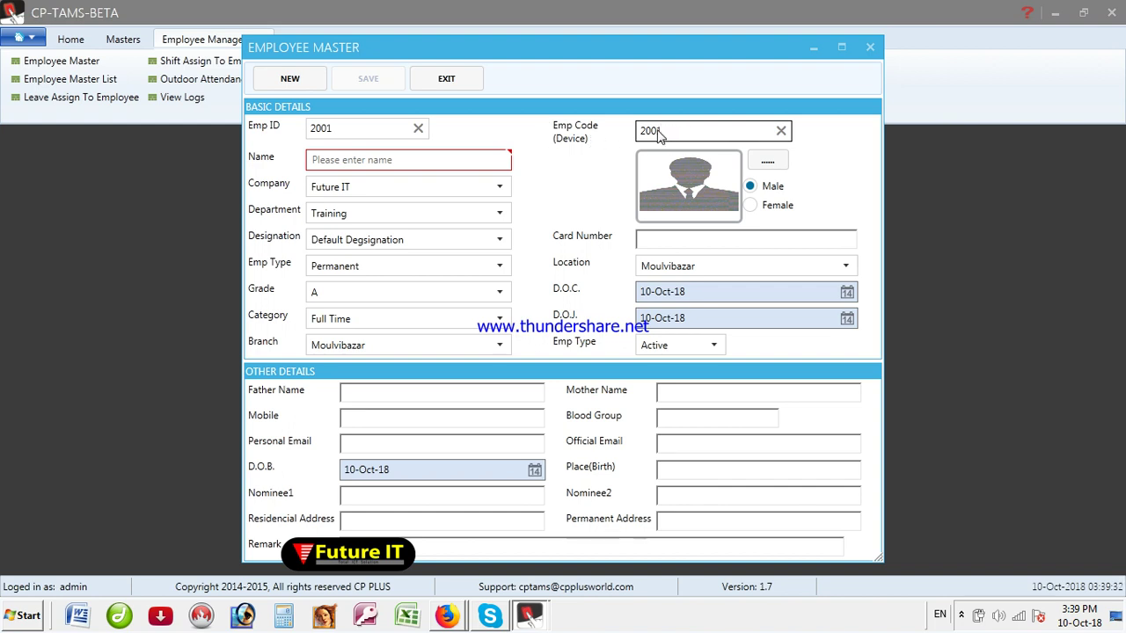
Step: Place the cursor in the Name field of new employee record 2001
click(320, 166)
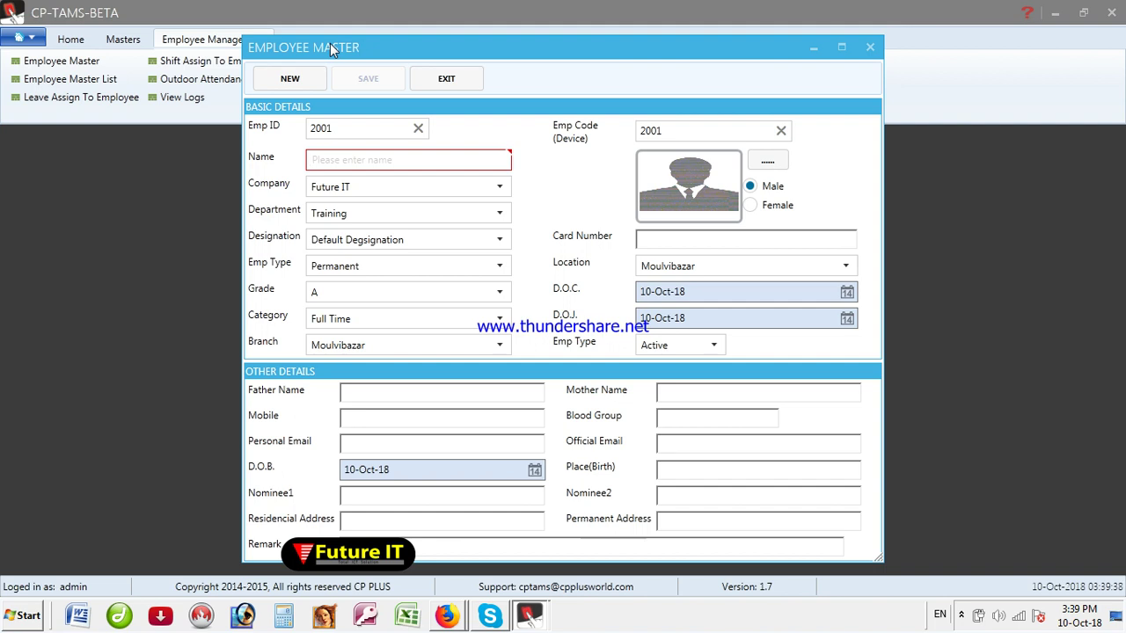
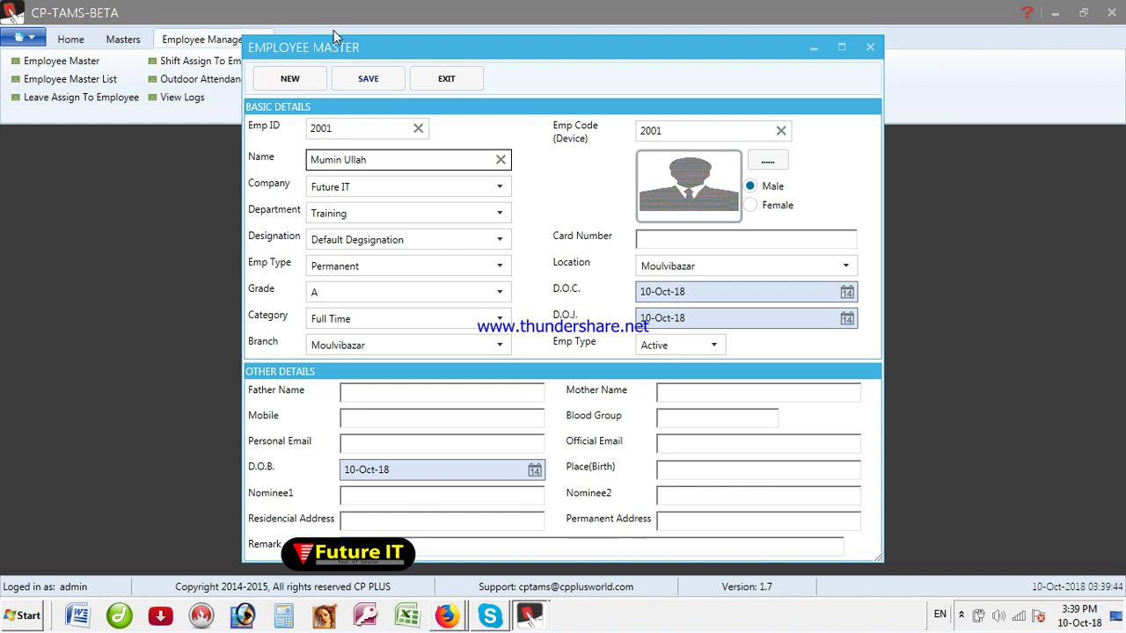
Step: Enter the employee's full name, keep Future IT and Training, and set designation to CEO
click(344, 192)
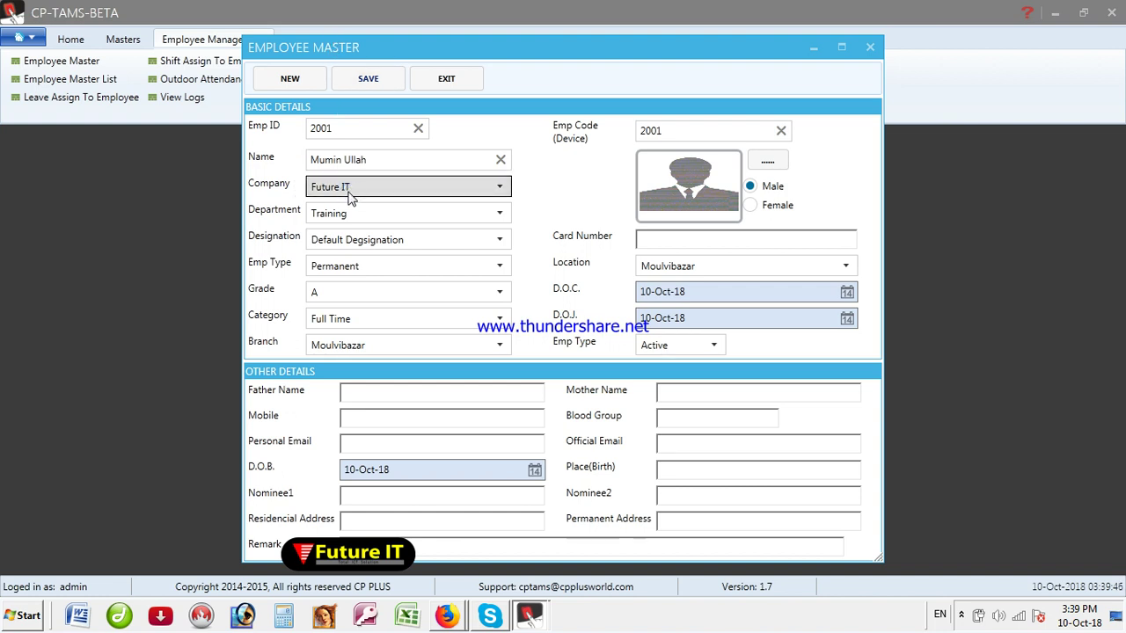
click(329, 219)
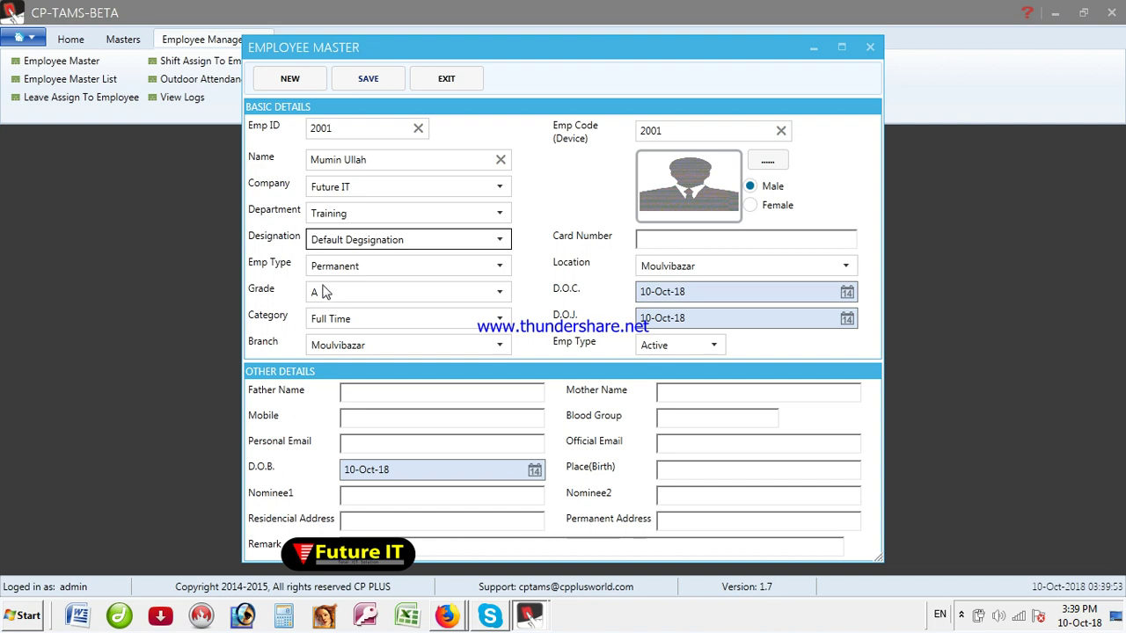
key(c)
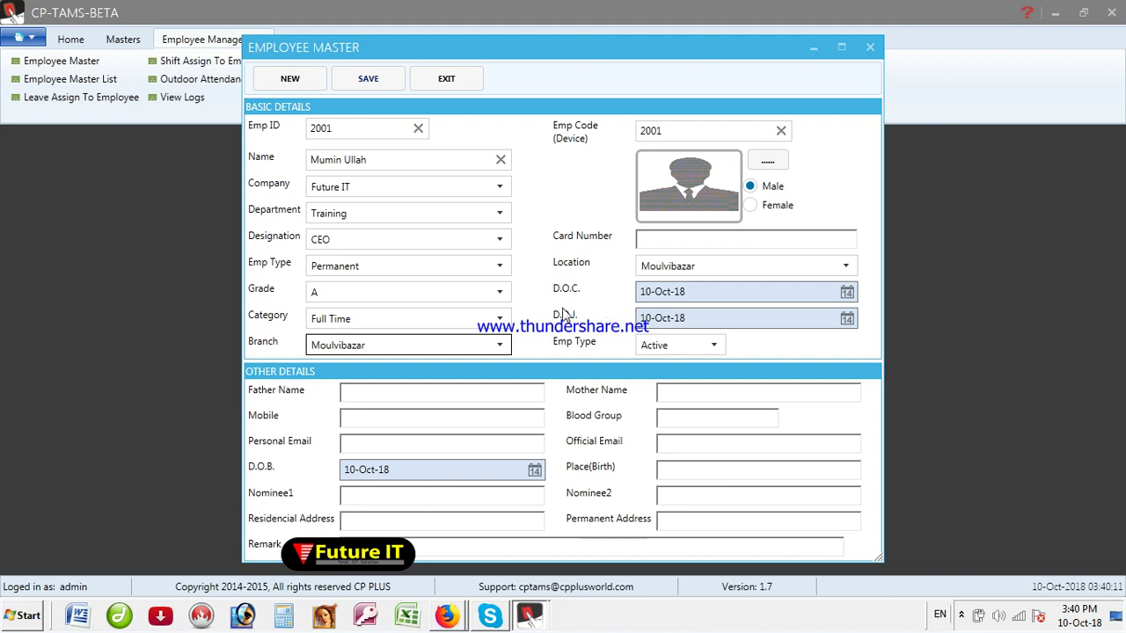
Step: Enter the father's name and the employee's mobile number
click(357, 395)
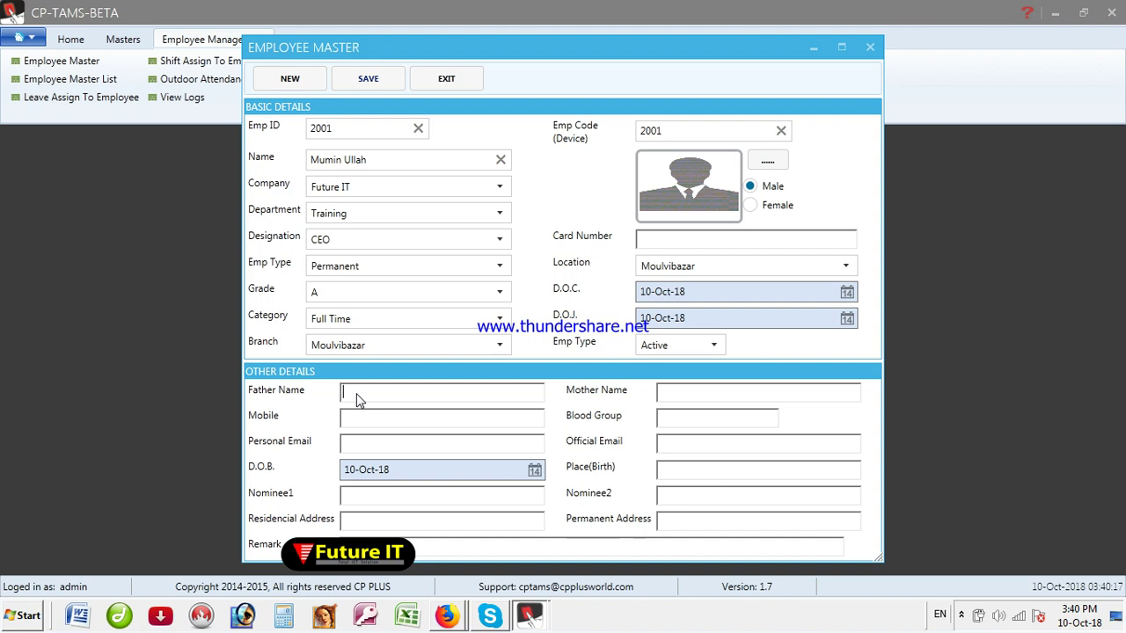
click(366, 422)
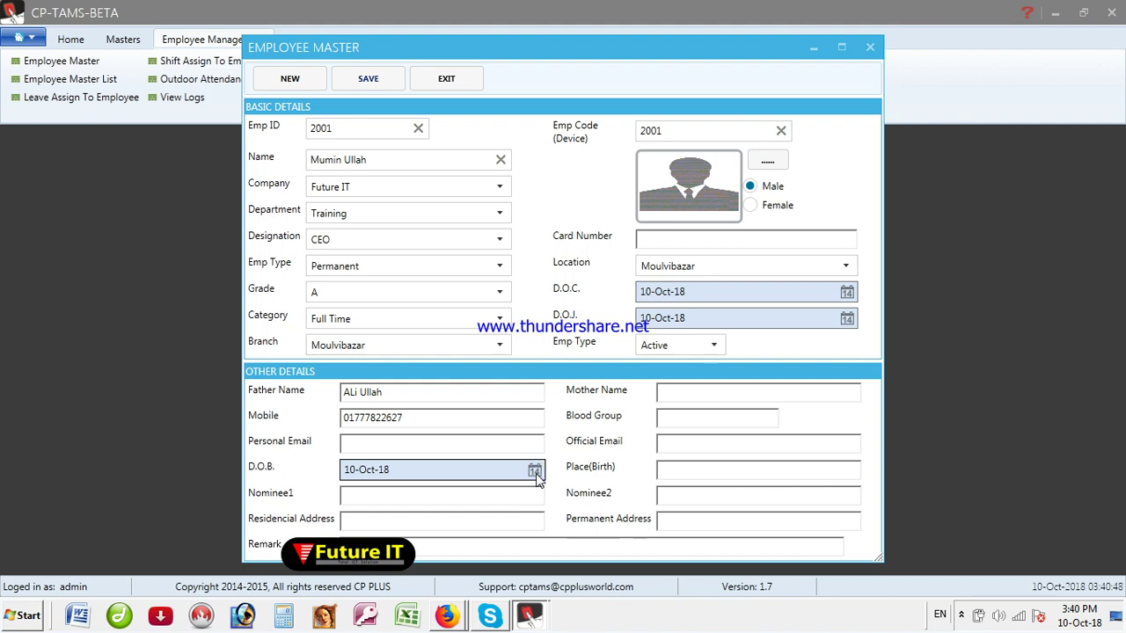
Step: Set the date of birth to 21-Nov-95 and save the employee record
click(432, 498)
click(411, 497)
click(356, 498)
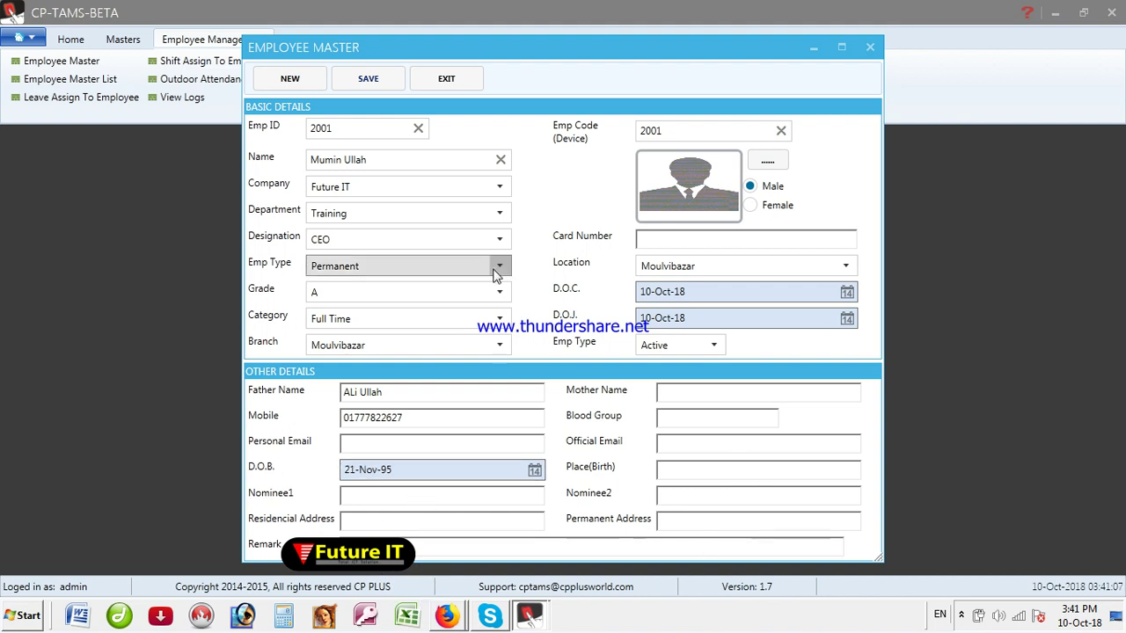
click(375, 85)
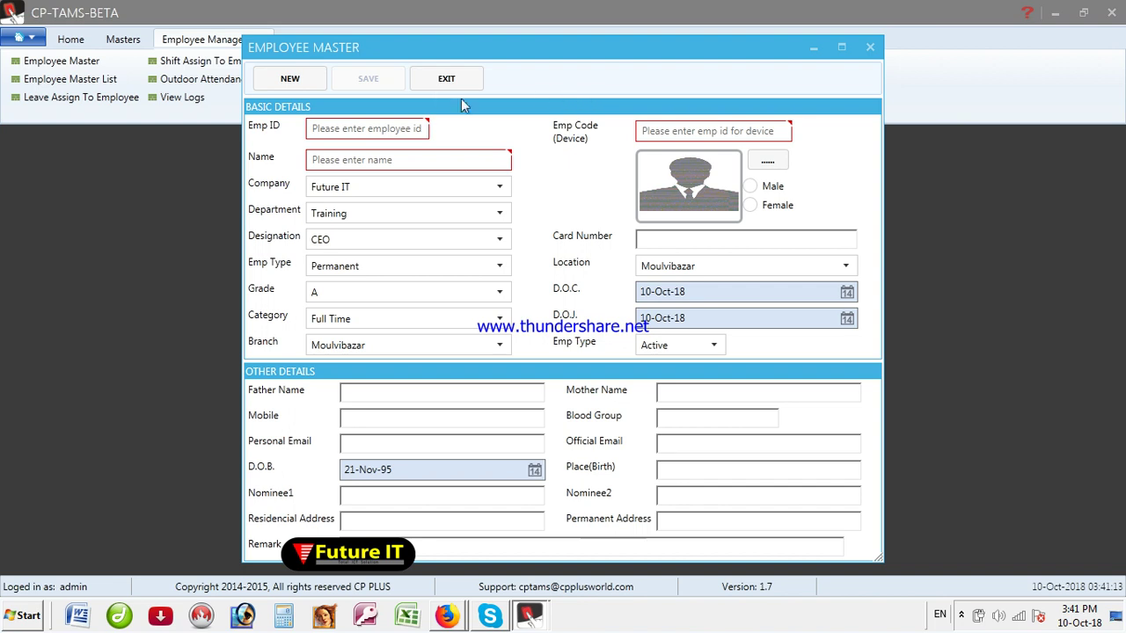
Step: Close the entry form and view both employees in the Employee Master List
click(448, 79)
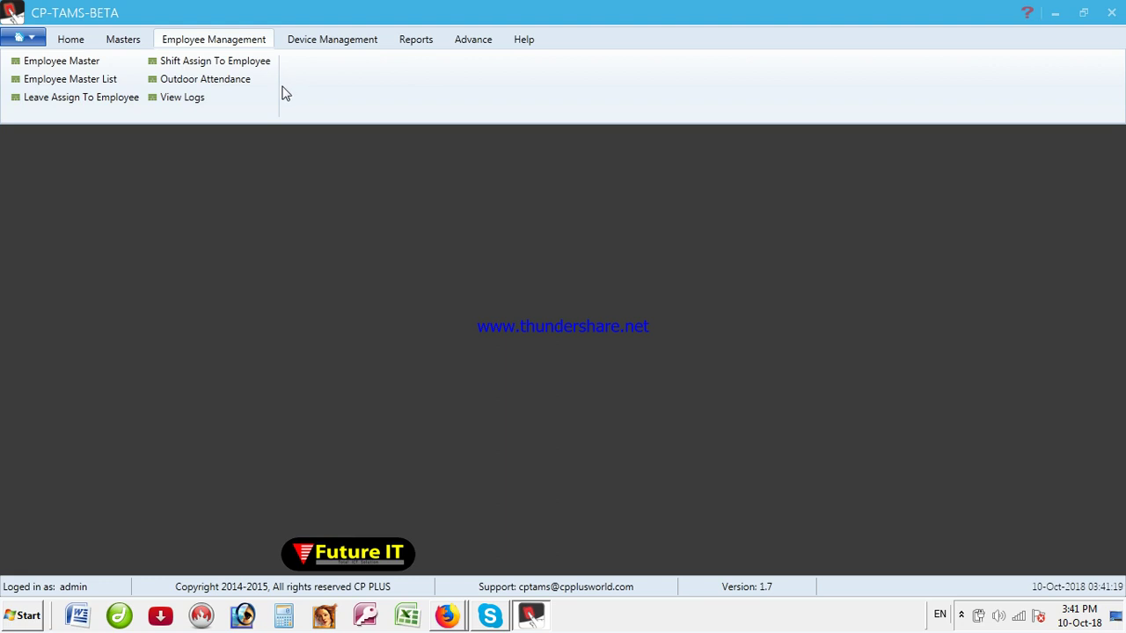
click(58, 85)
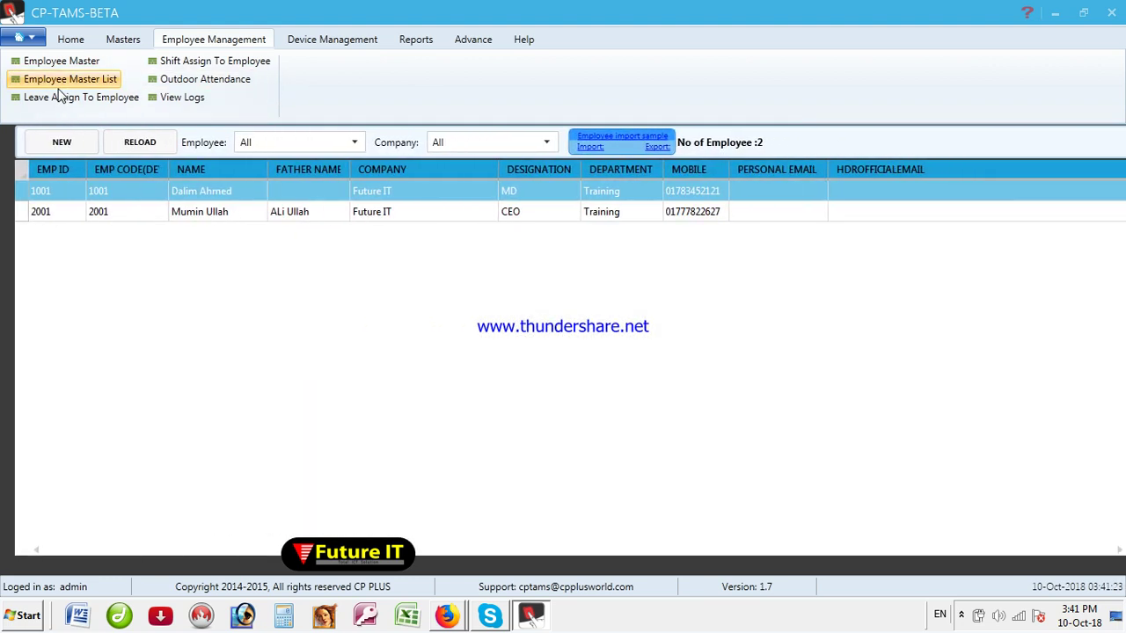
drag(83, 191, 75, 215)
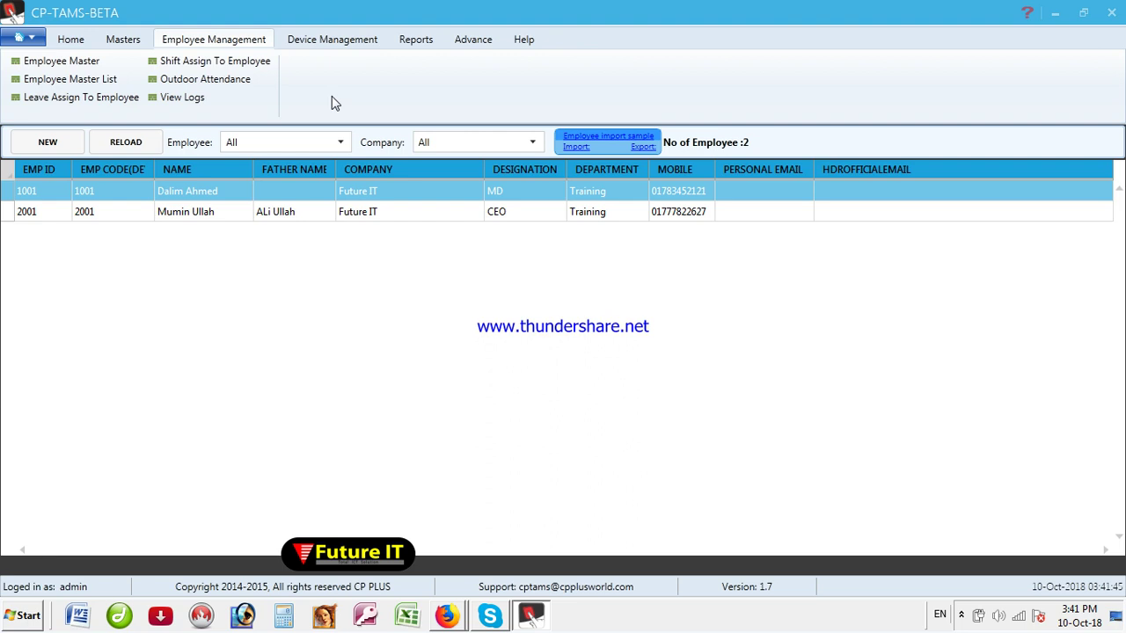
Step: In Device Manager, select Cp Plus device 101 and start the employee upload
click(307, 44)
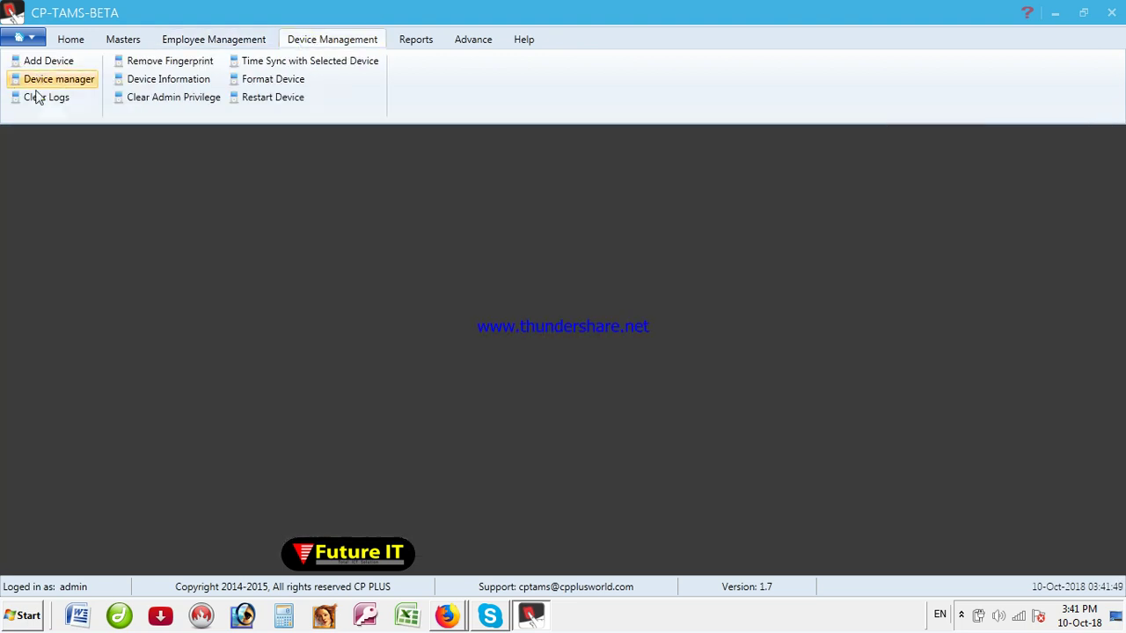
click(54, 78)
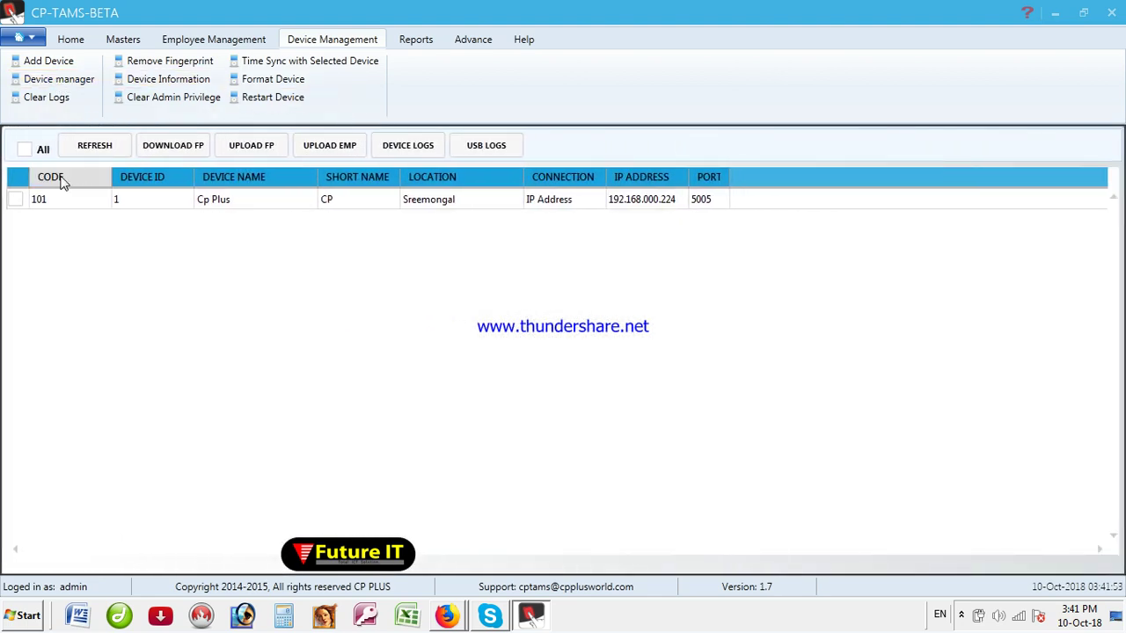
click(14, 200)
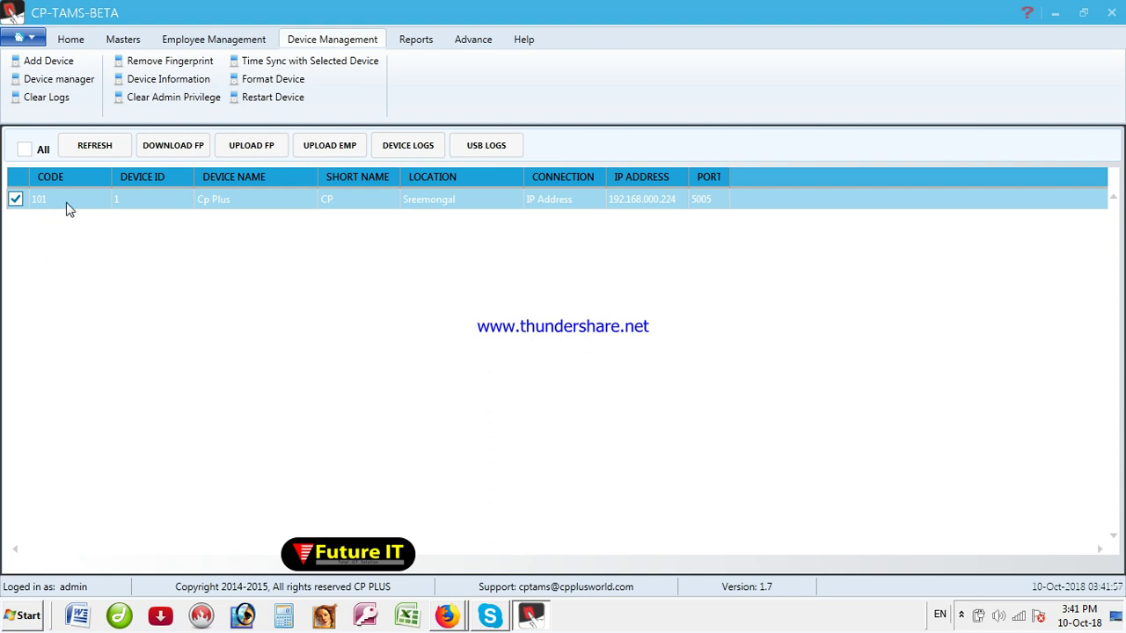
click(260, 201)
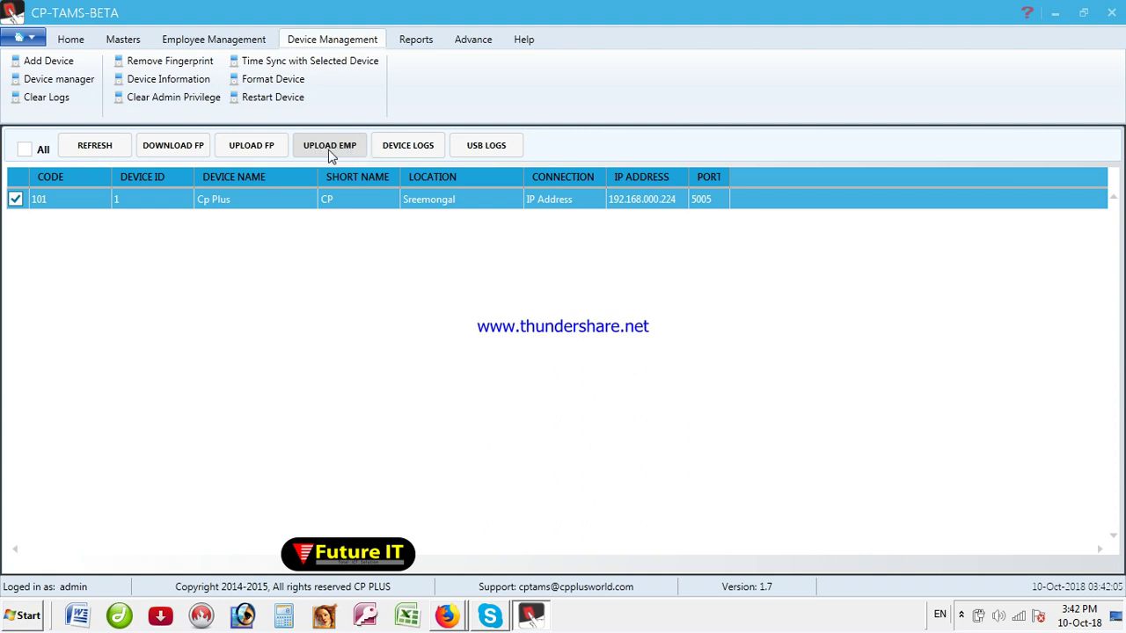
click(329, 150)
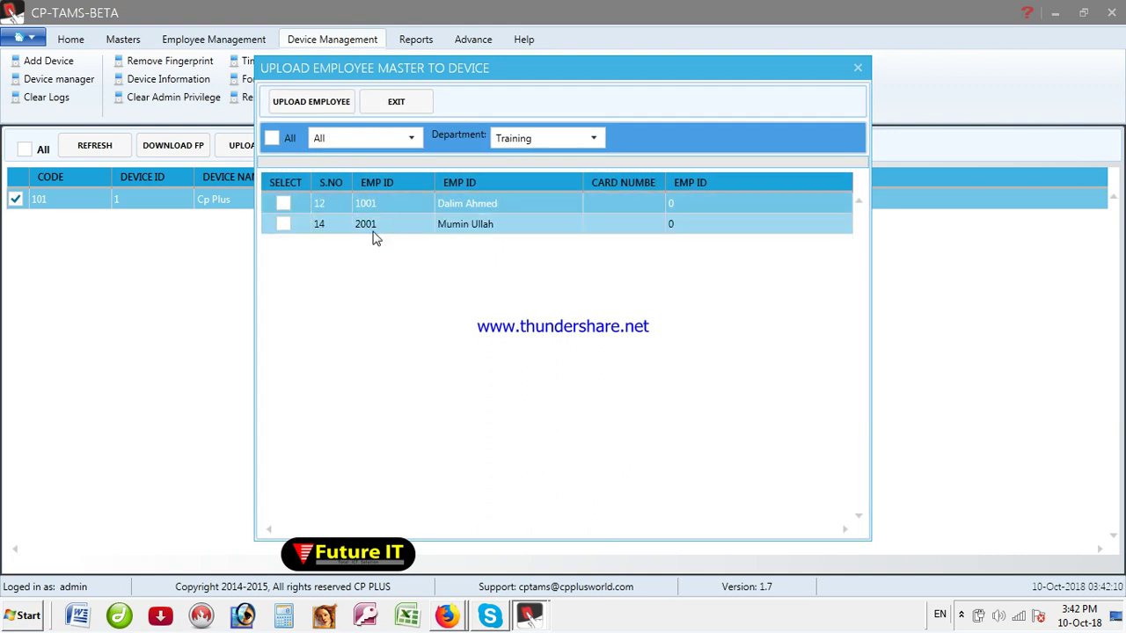
Step: Tick only employee 2001 and upload it to the Cp Plus device
click(271, 139)
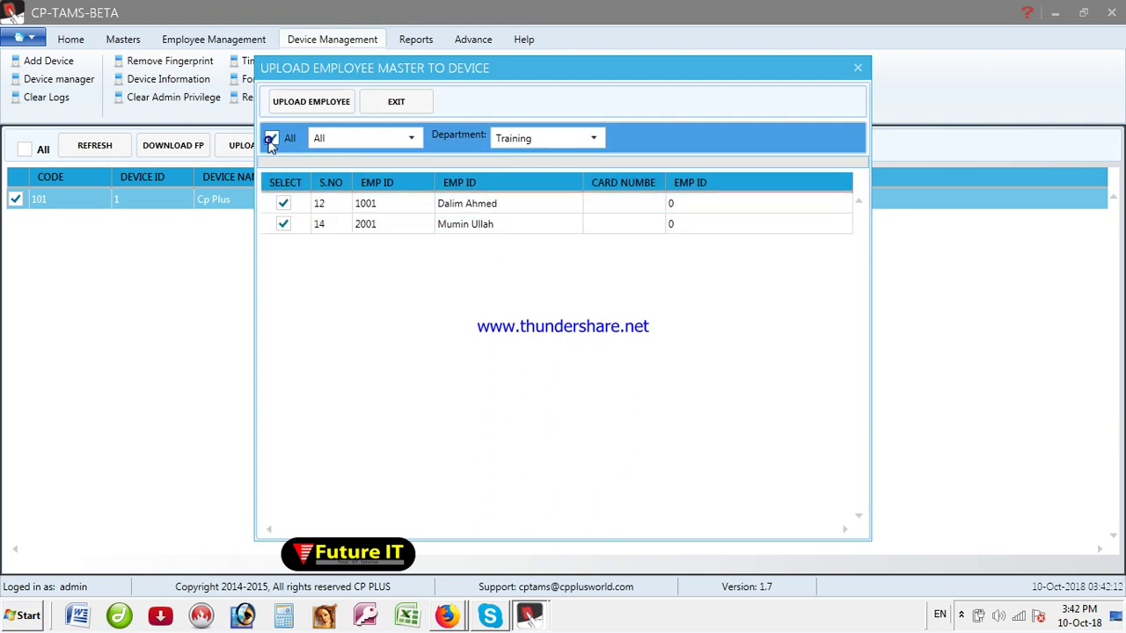
click(270, 139)
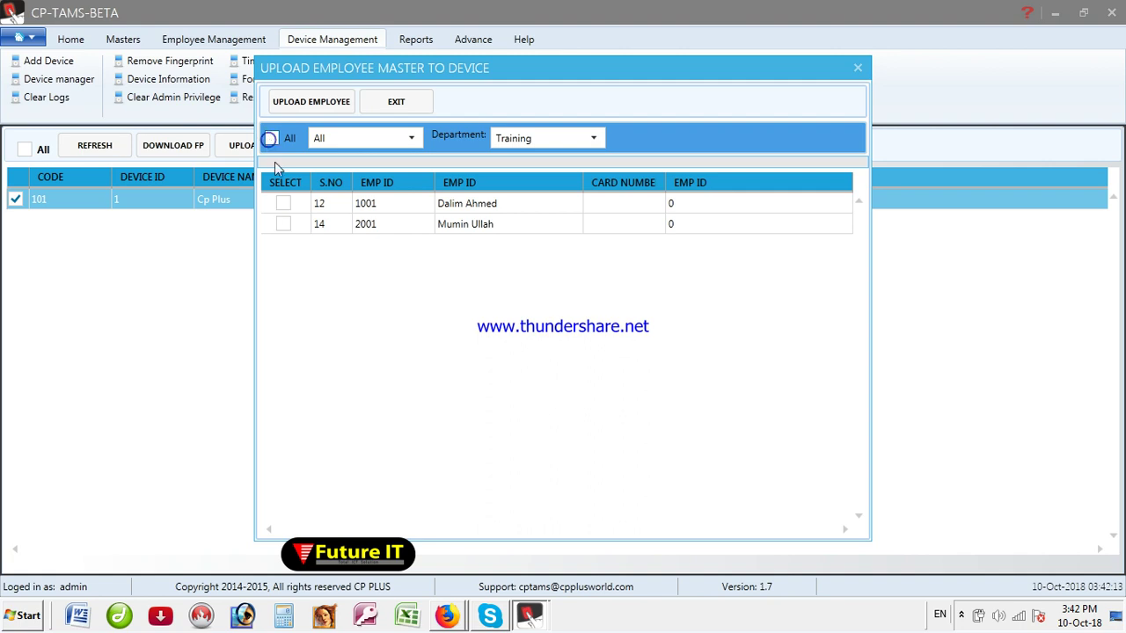
click(284, 225)
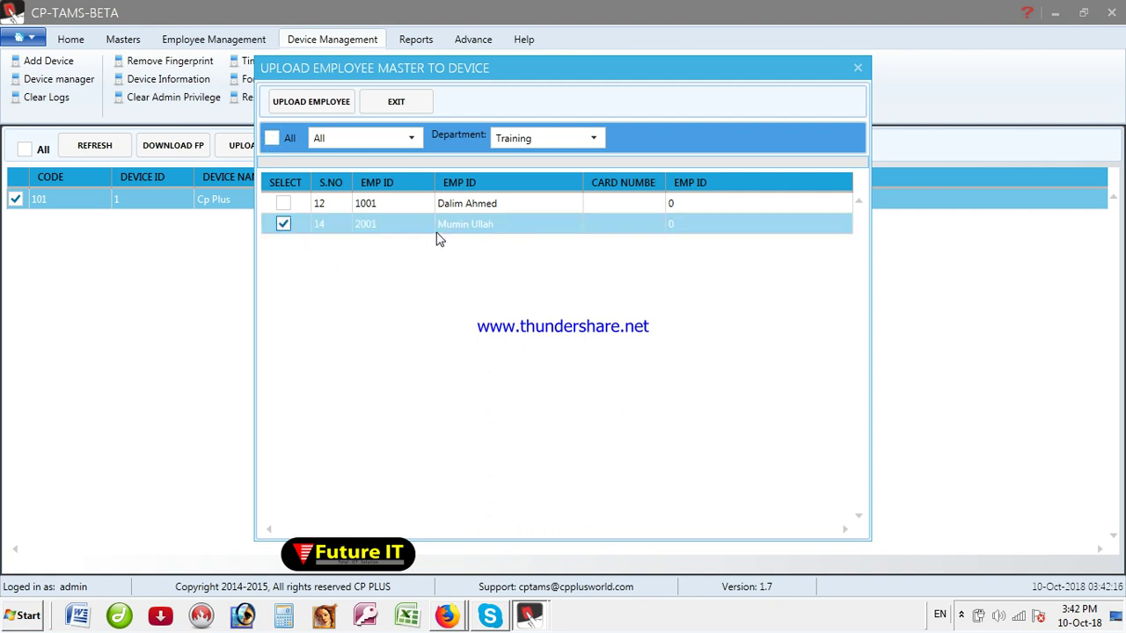
click(320, 107)
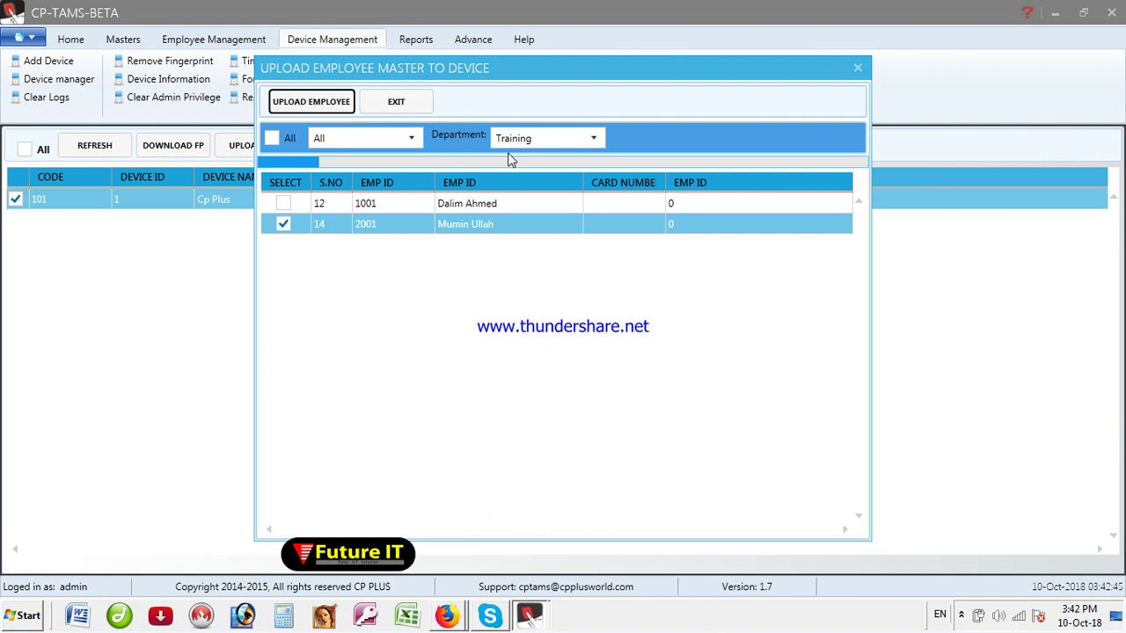
Step: Exit the upload dialog back to Device Manager and show the hidden tray icons
click(396, 103)
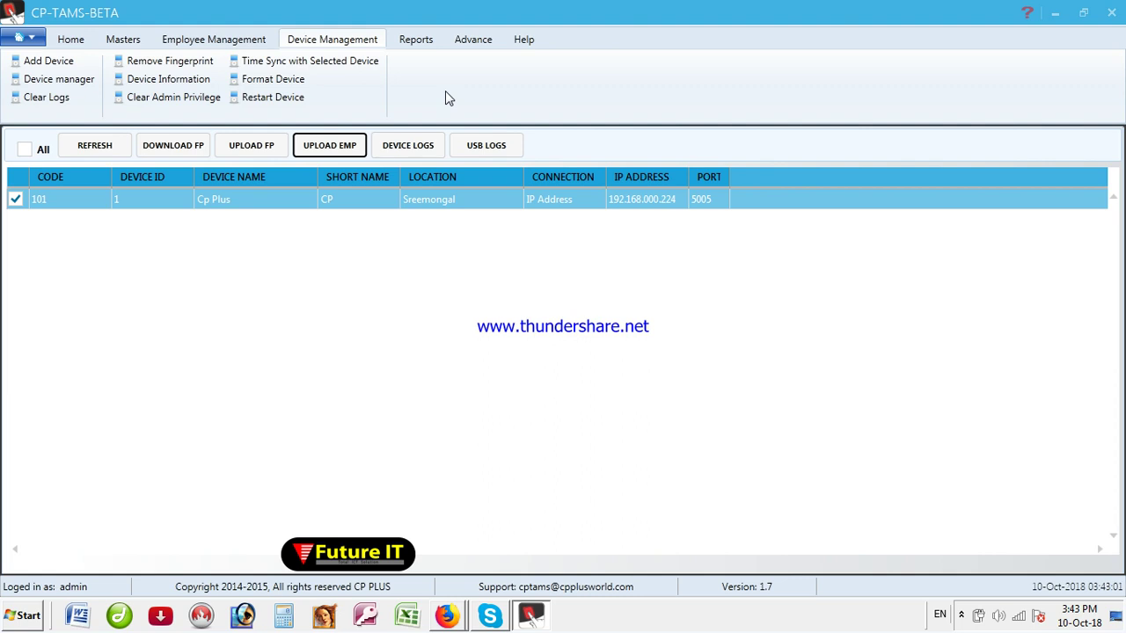
click(961, 615)
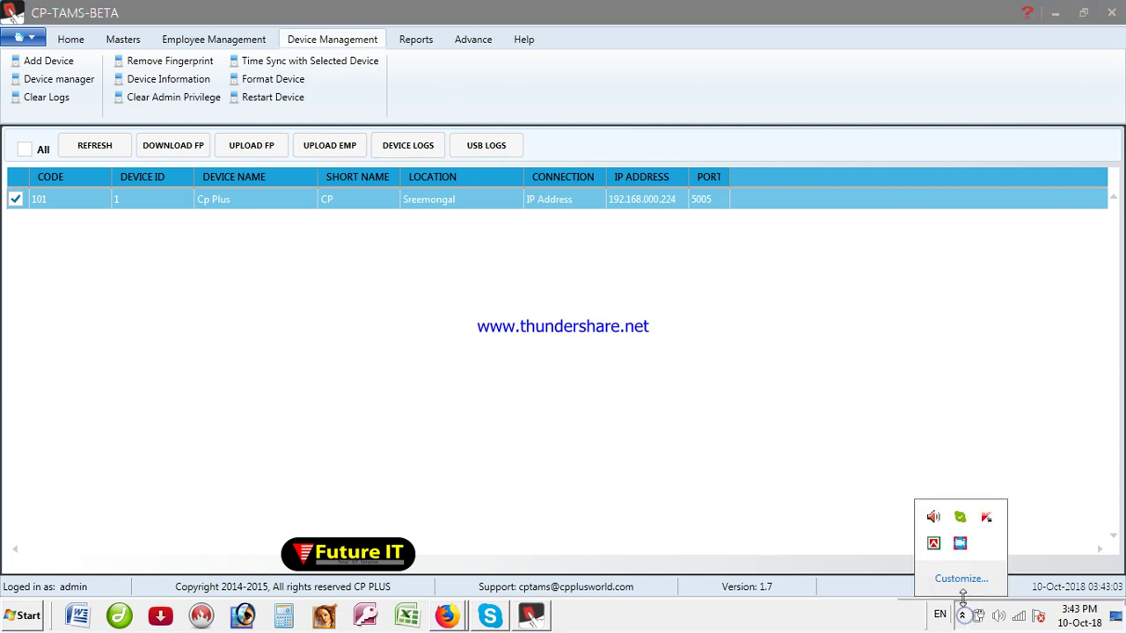